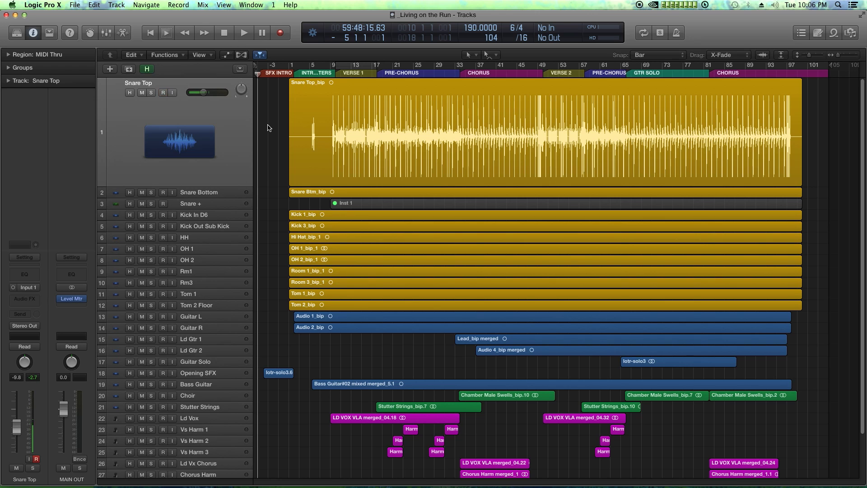
Zoom in horizontally on the opening count-in bars, then zoom back out to the whole song
key(super+Right)
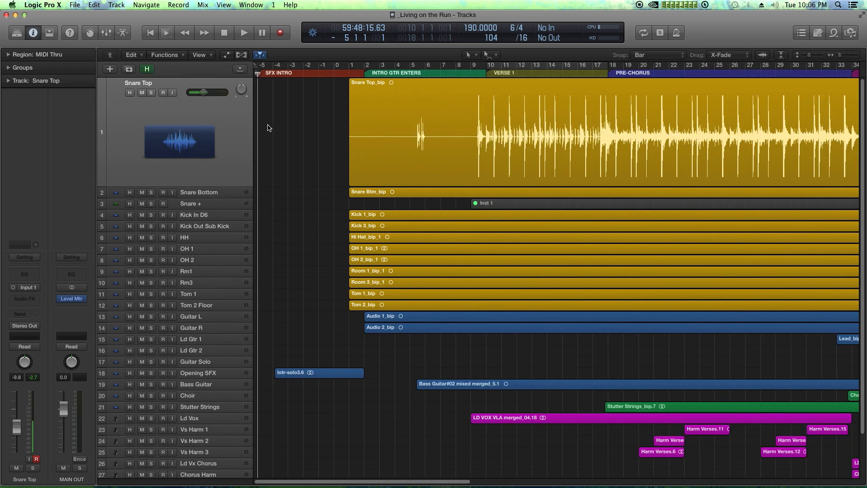
key(super+Right)
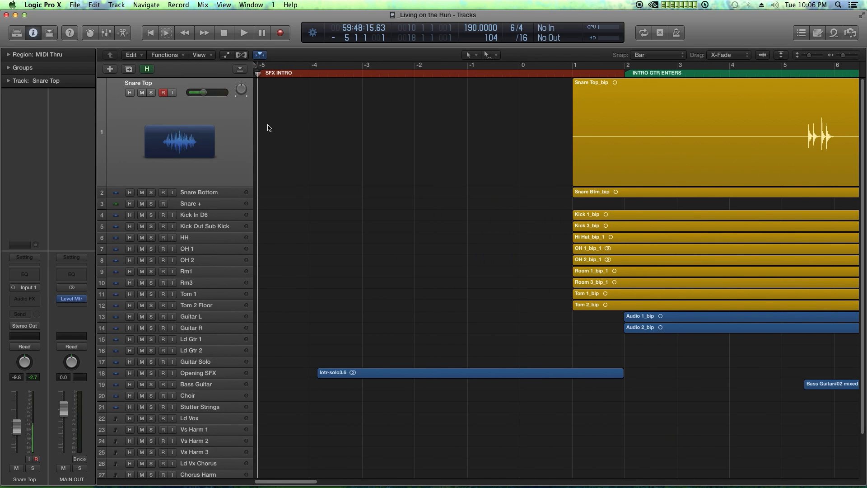
key(super+Right)
key(z)
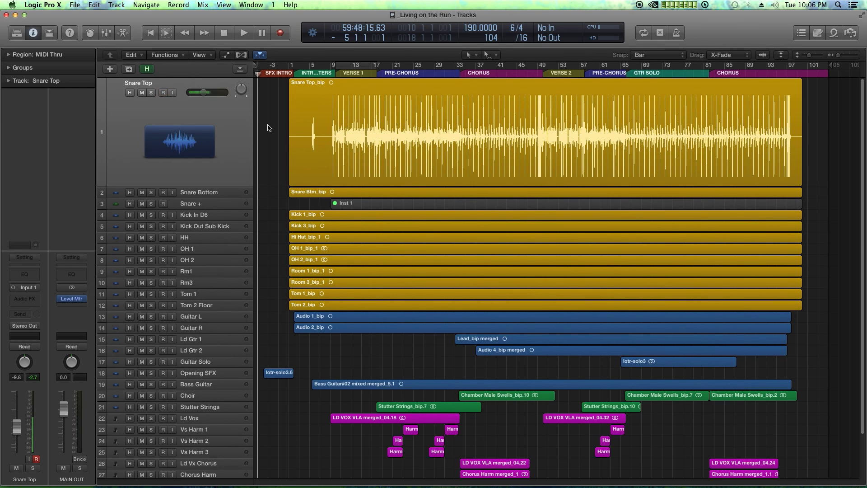
Record a test take on Snare Top, discard it, then open and close the mixer
click(217, 130)
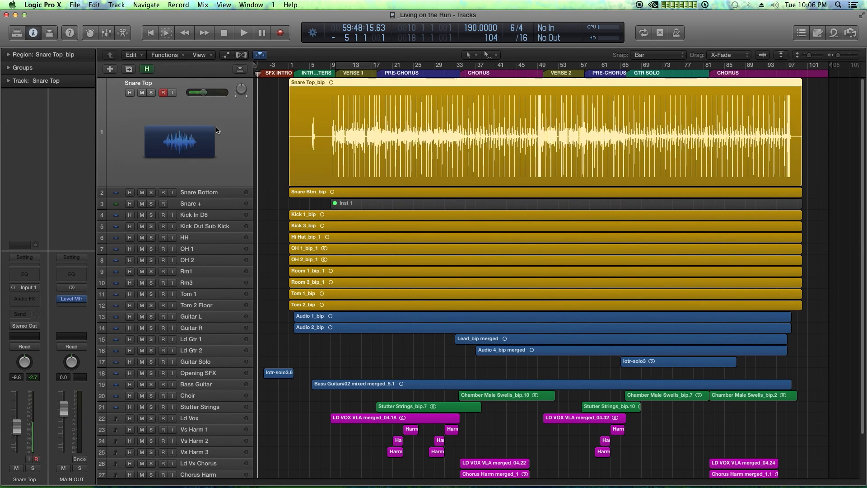
key(r)
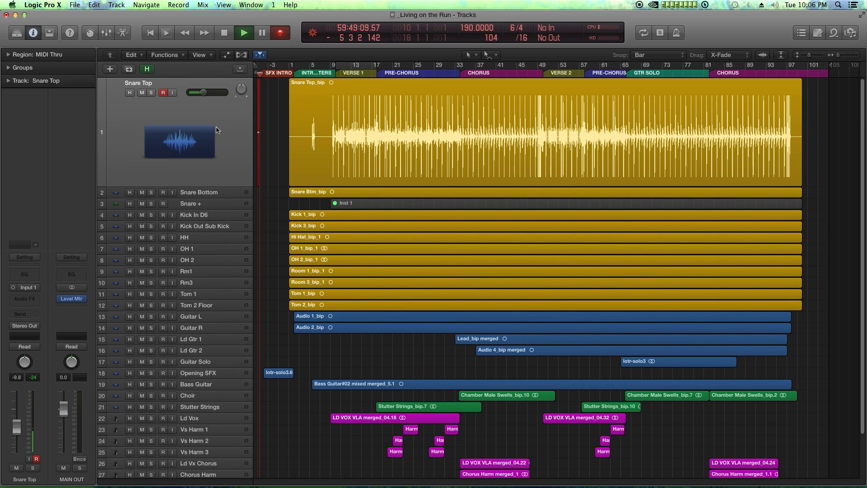
key(space)
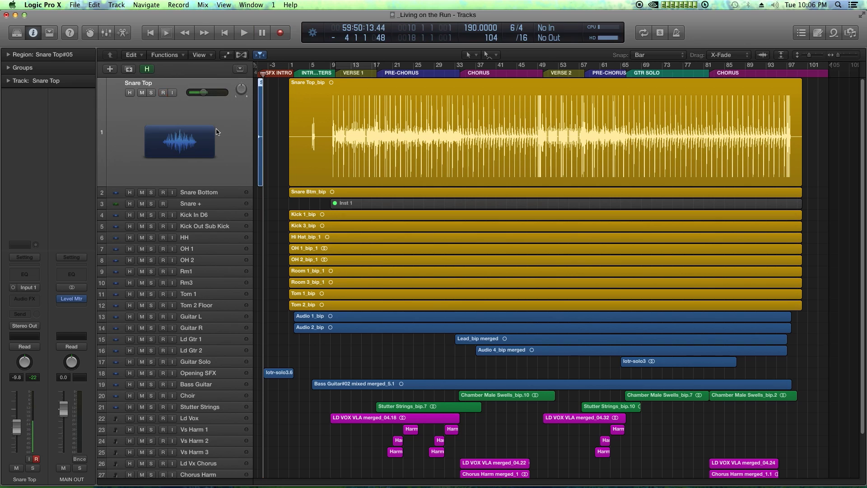
key(super+z)
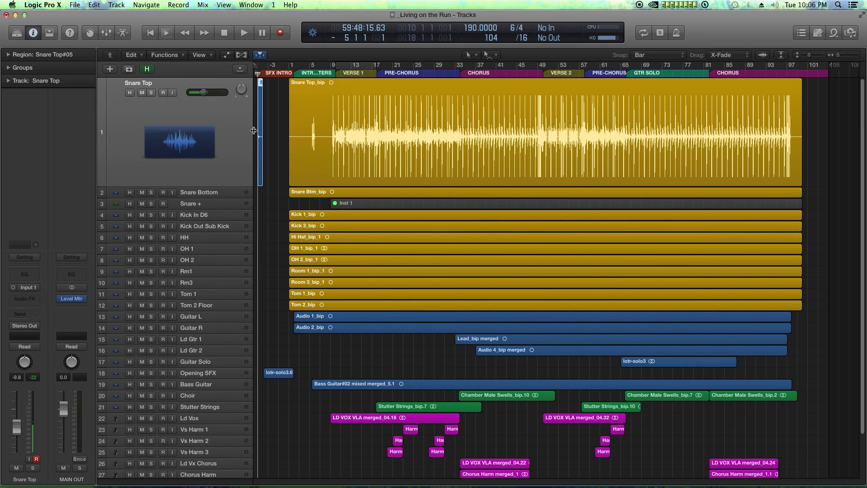
key(Return)
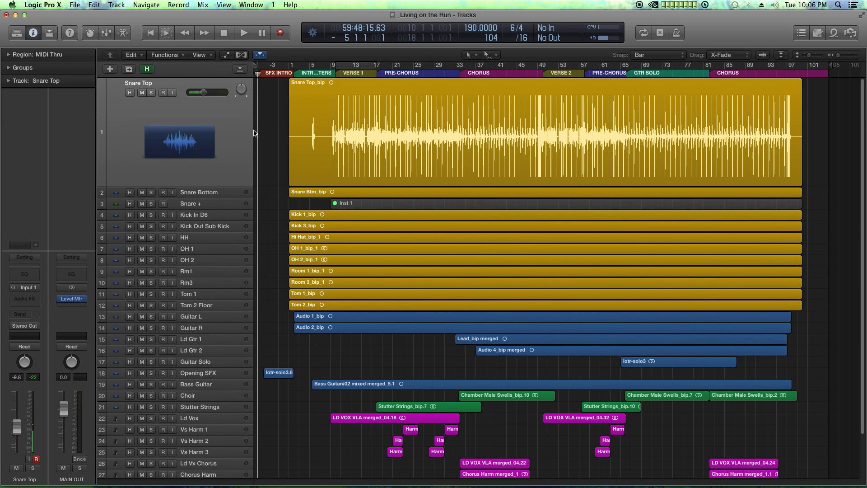
key(super+2)
click(15, 24)
Open the Key Commands editor and initialize all key commands to their defaults
click(41, 5)
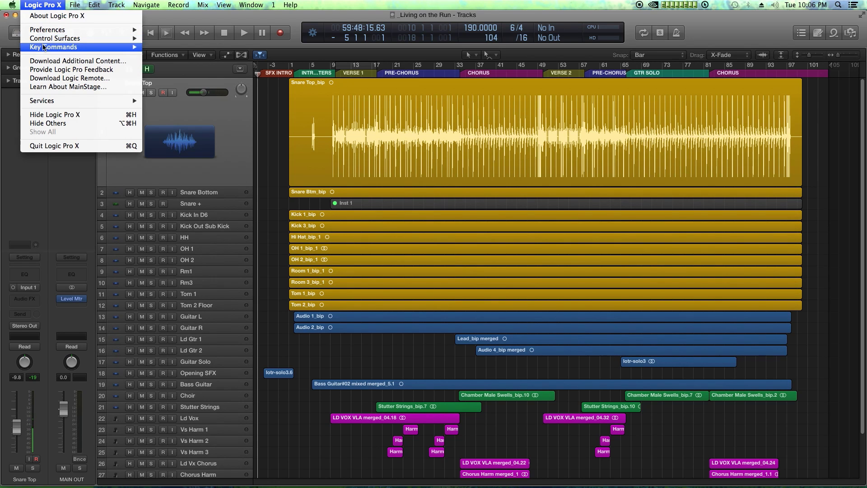
mouse_move(46, 46)
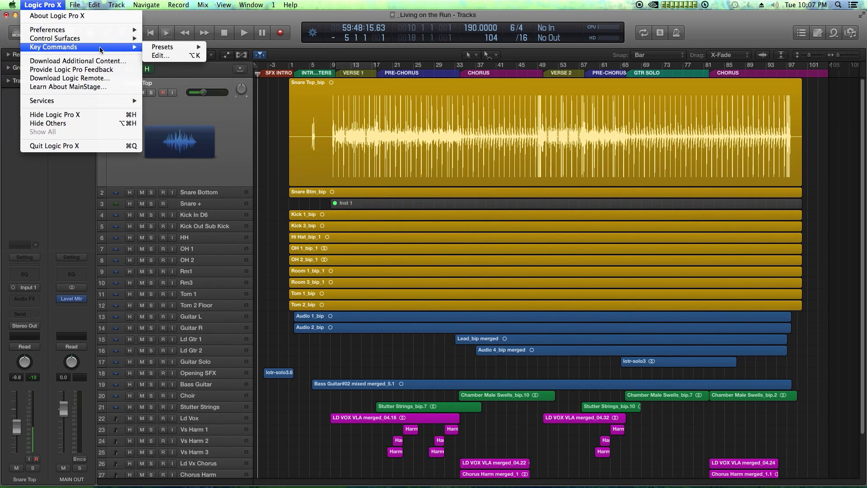
click(159, 55)
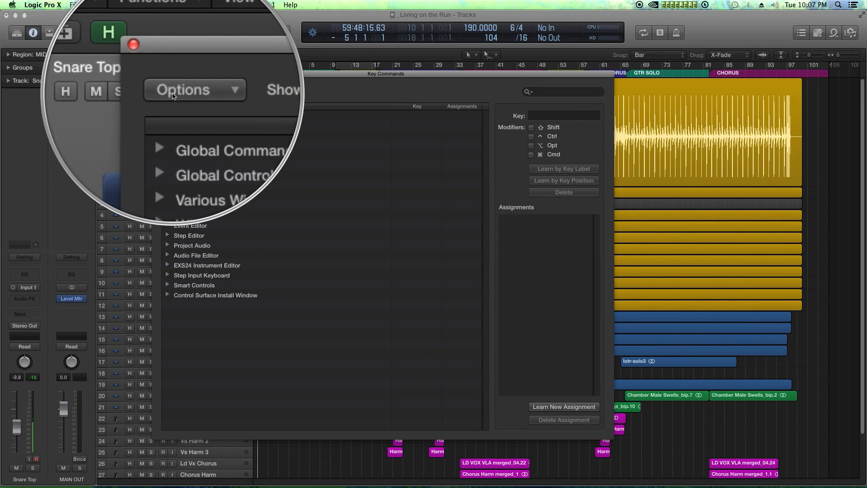
click(172, 94)
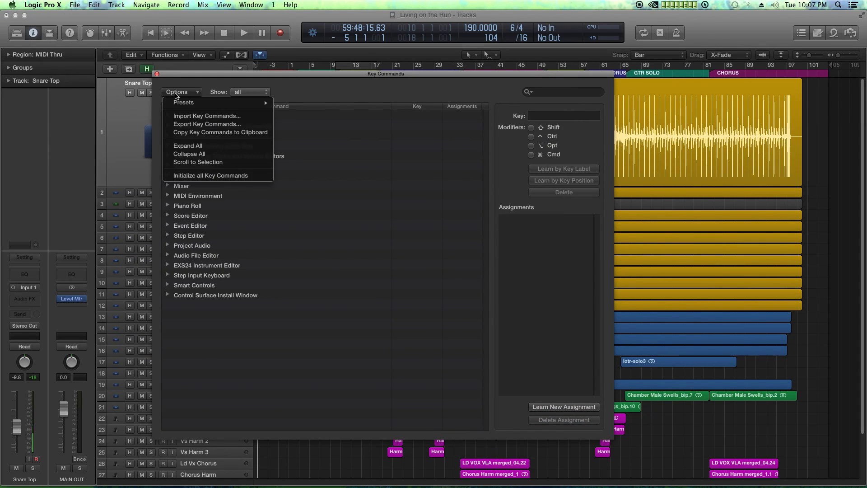
click(205, 177)
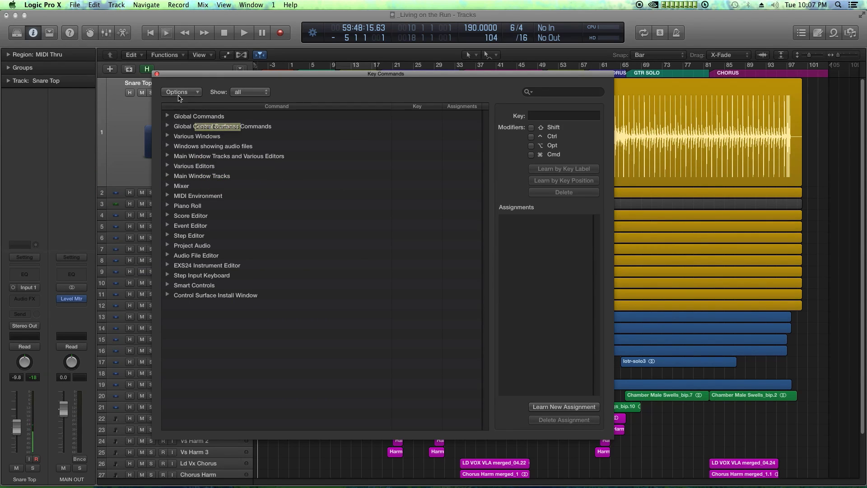
Look through the key command presets list and close it without changing anything
click(178, 93)
mouse_move(239, 107)
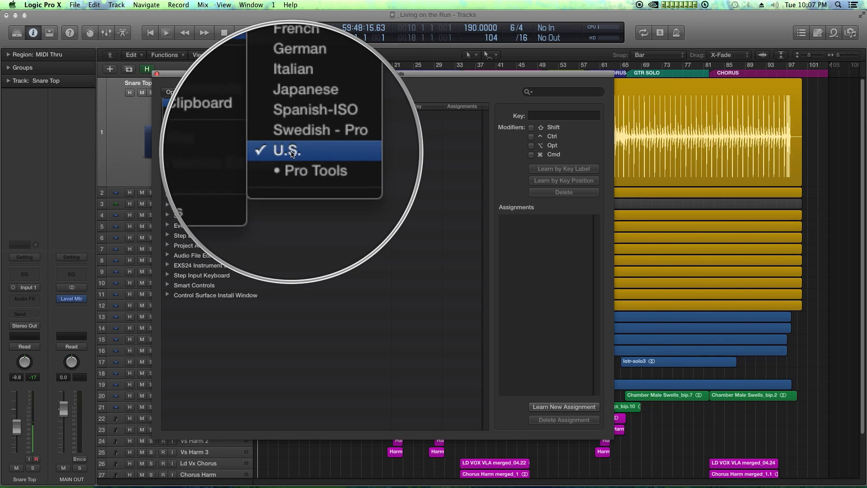
click(291, 155)
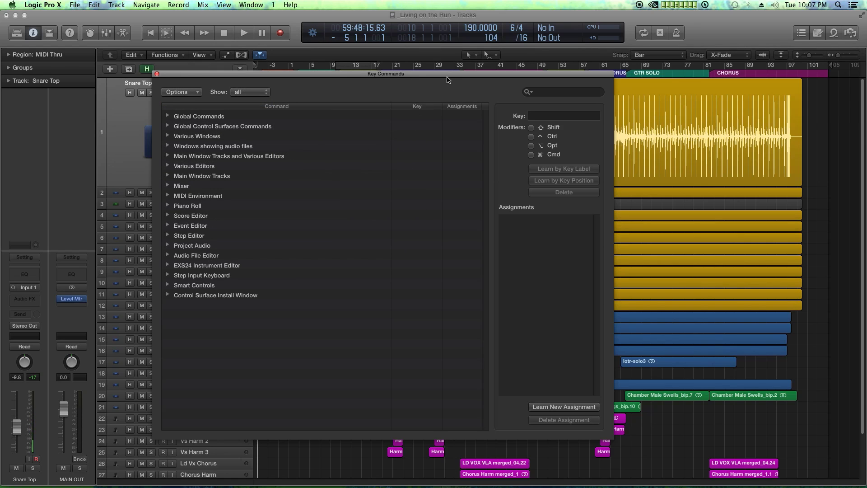
Drag the Key Commands window a little to the left by its title bar
mouse_move(447, 76)
mouse_down()
mouse_move(426, 107)
mouse_move(438, 74)
mouse_up()
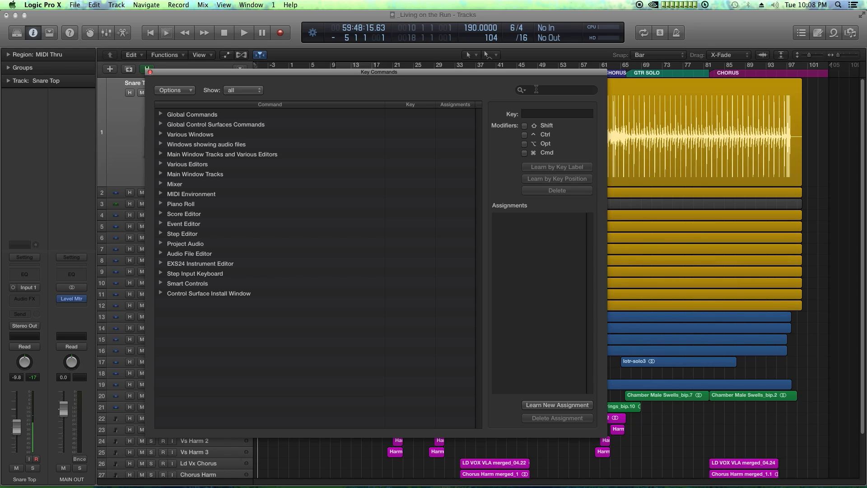
Search 'zoom' and give Zoom Horizontal Out the R key, replacing its Record assignment
click(536, 89)
text(zoom)
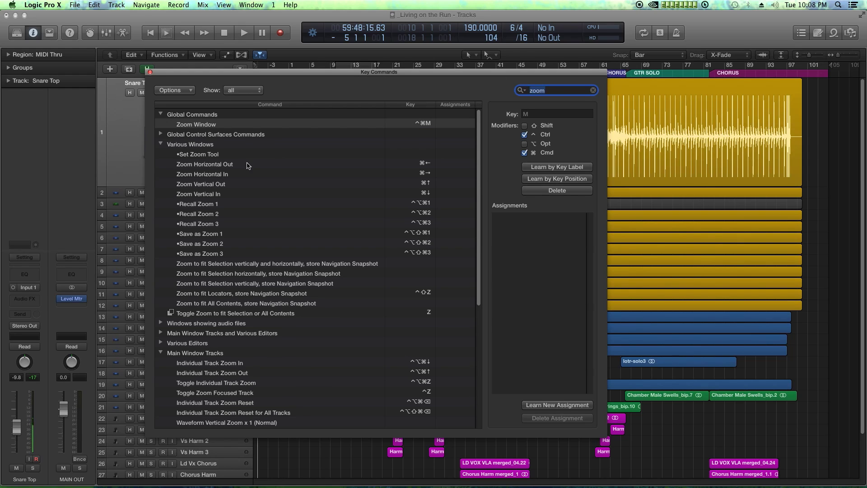
click(228, 166)
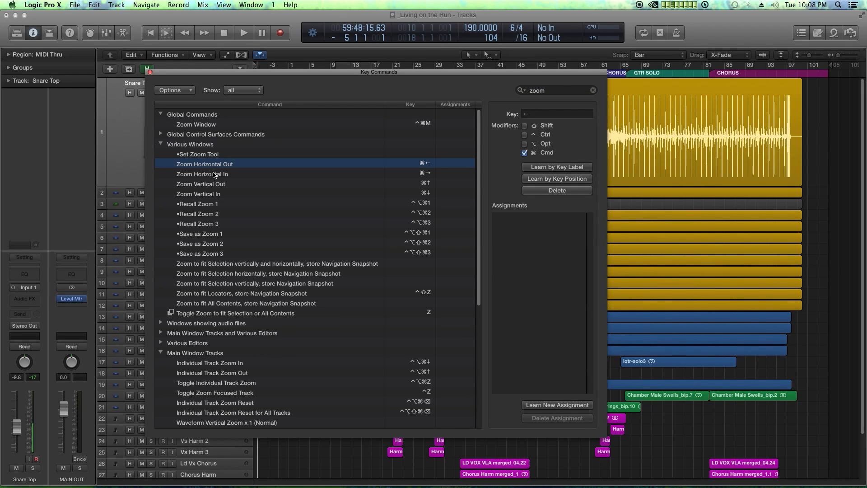
click(215, 175)
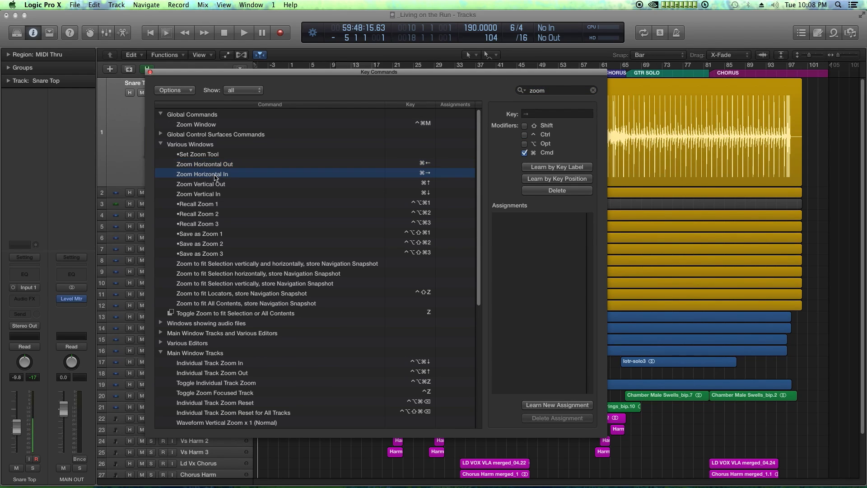
click(413, 165)
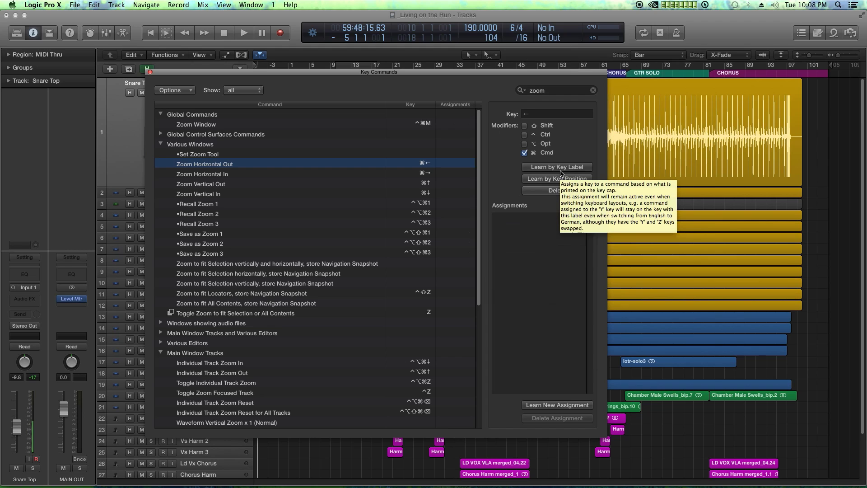
click(558, 167)
key(r)
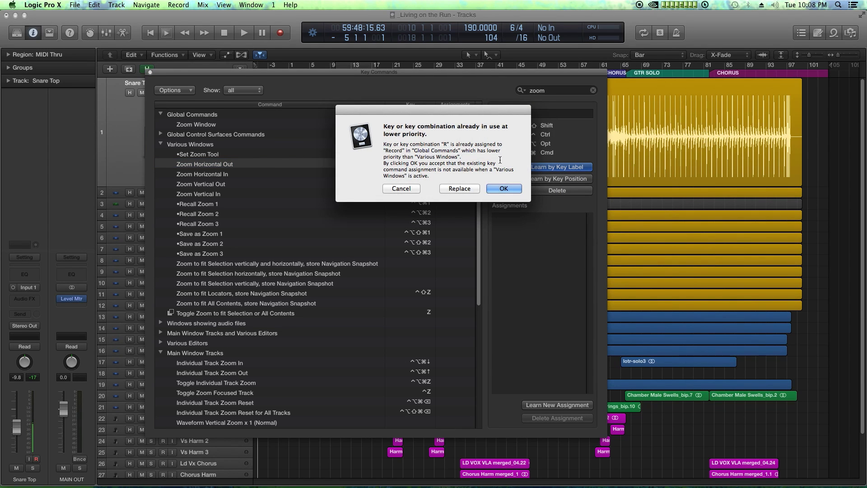
click(464, 188)
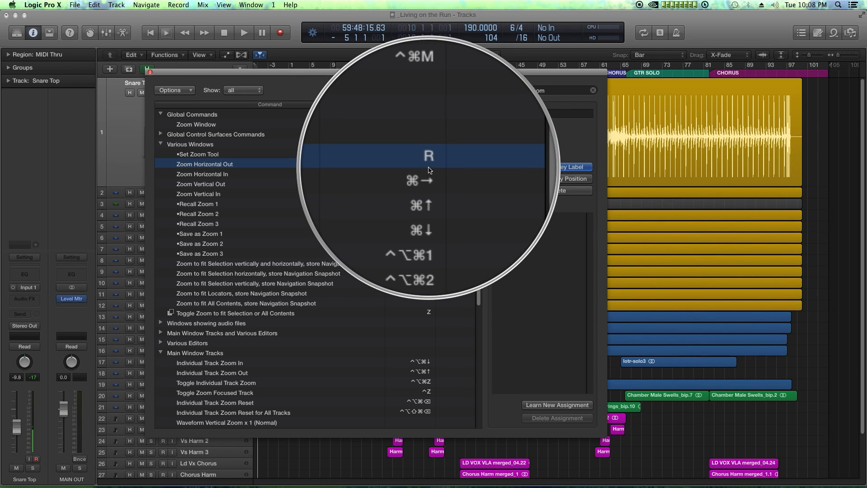
Assign the T key to Zoom Horizontal In, replacing both conflicting assignments
click(279, 177)
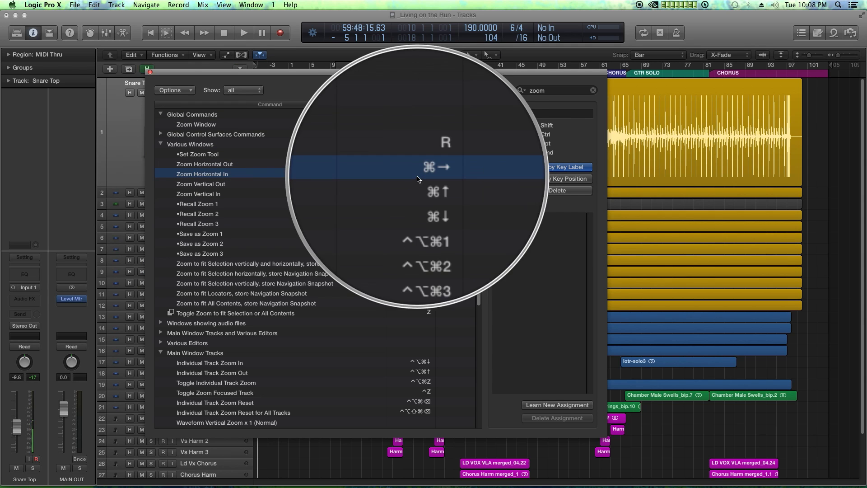
click(563, 168)
click(566, 166)
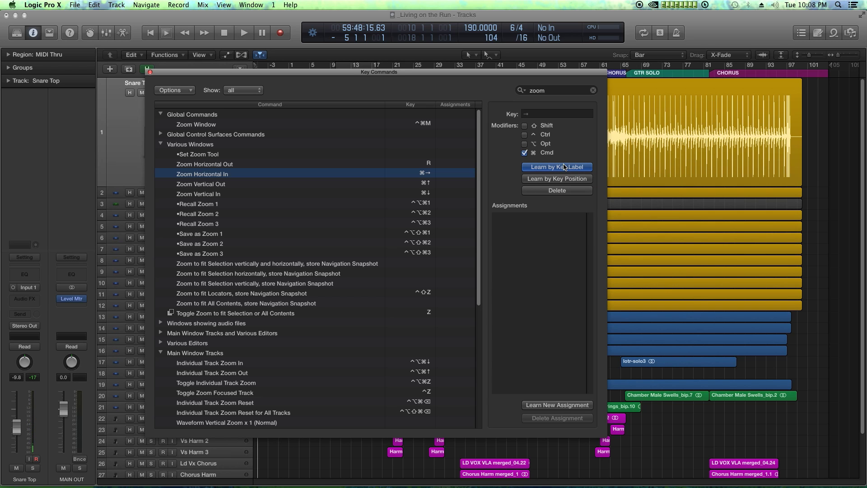
key(t)
click(503, 170)
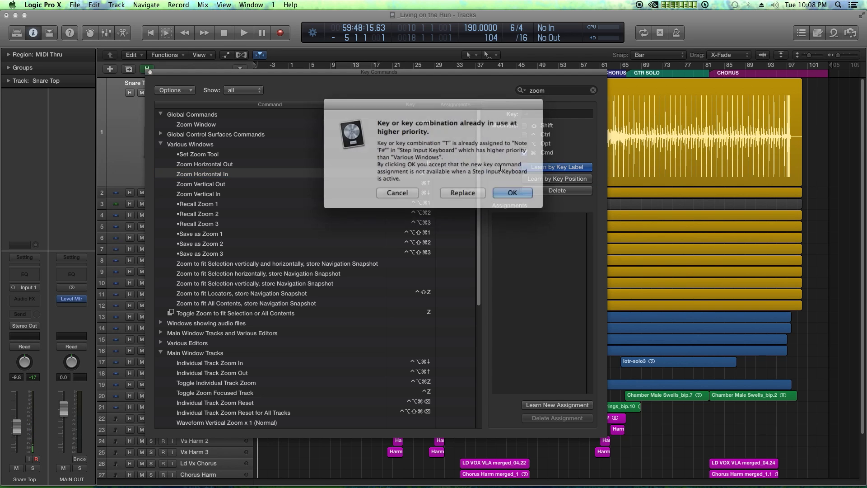
click(459, 190)
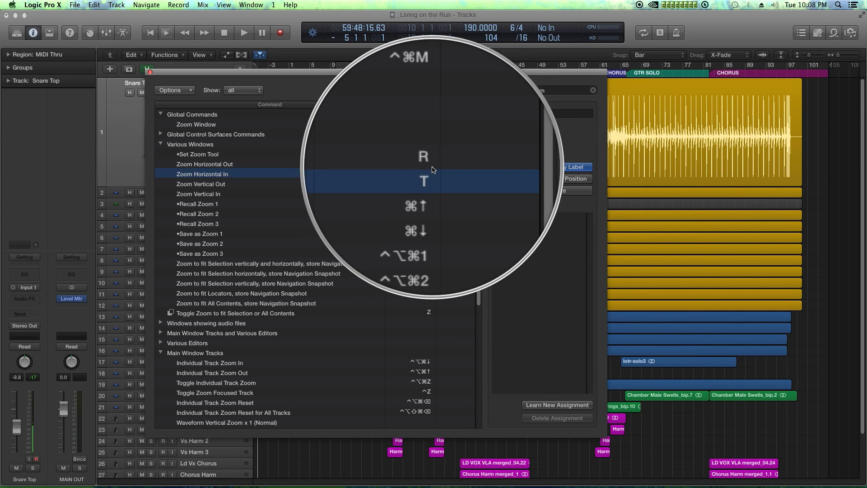
Close the Key Commands window and test zooming the tracks in and back out
click(150, 72)
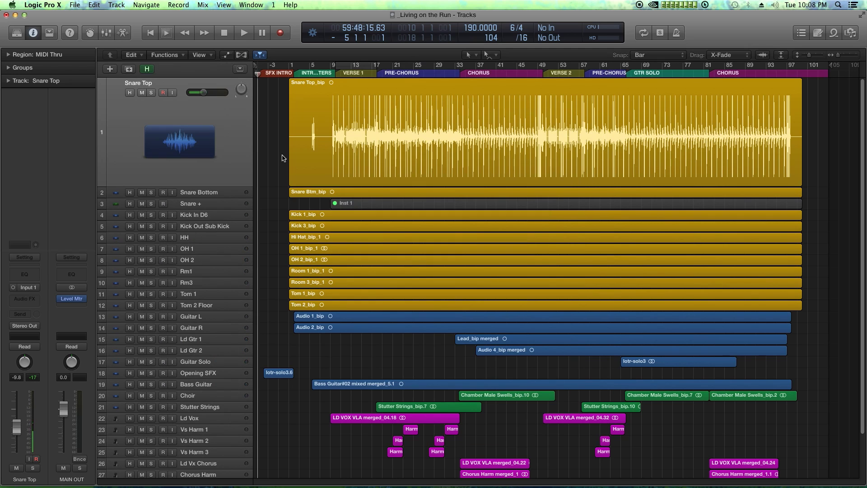
key(t)
key(t)
key(t)
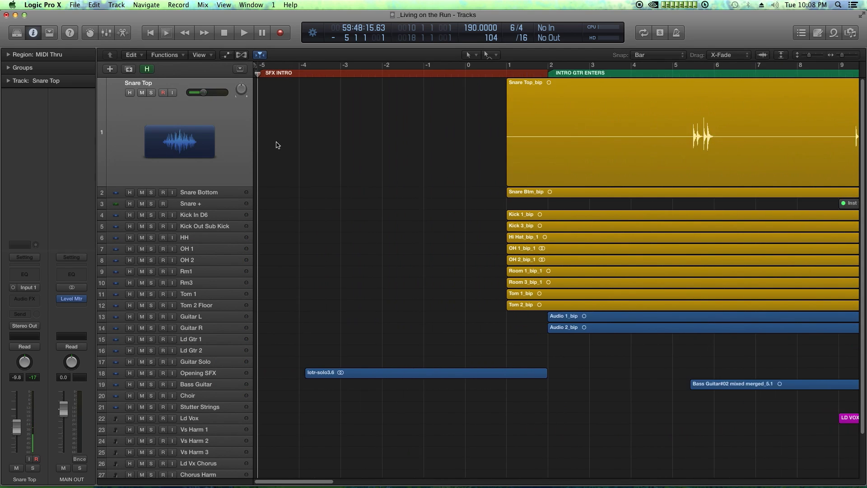
key(super+Left)
key(super+Left)
key(super+Left)
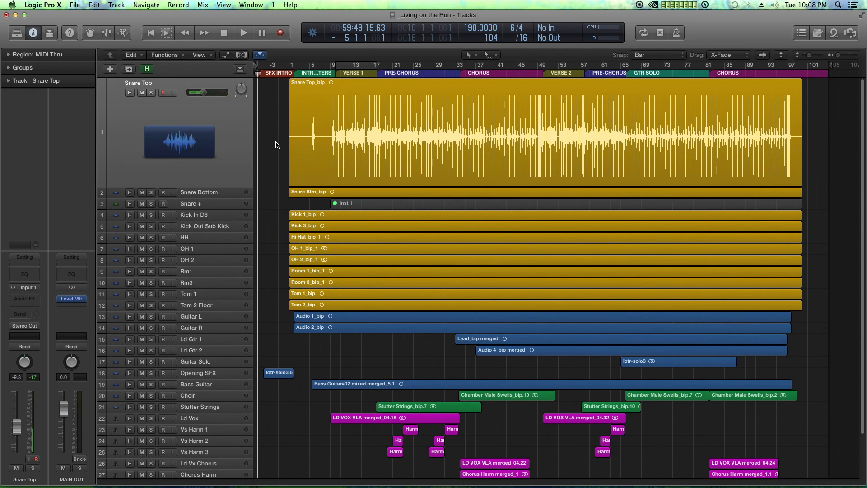
Reopen the Key Commands editor and search for 'record'
click(39, 5)
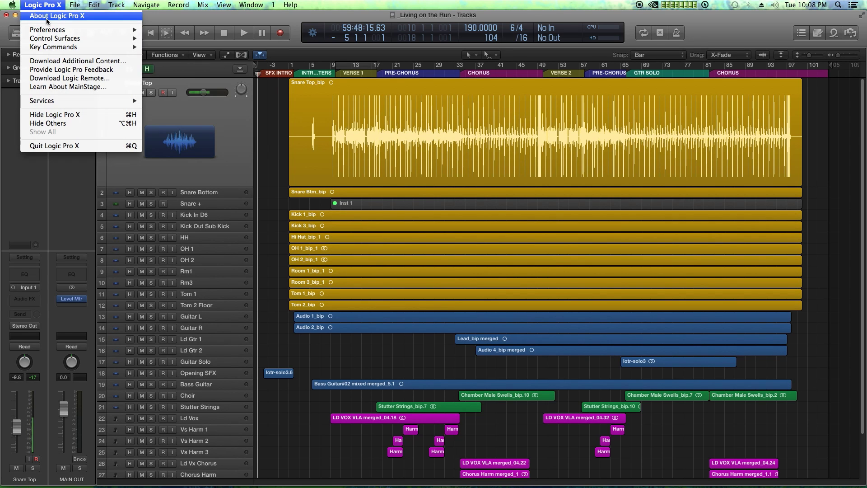
mouse_move(49, 47)
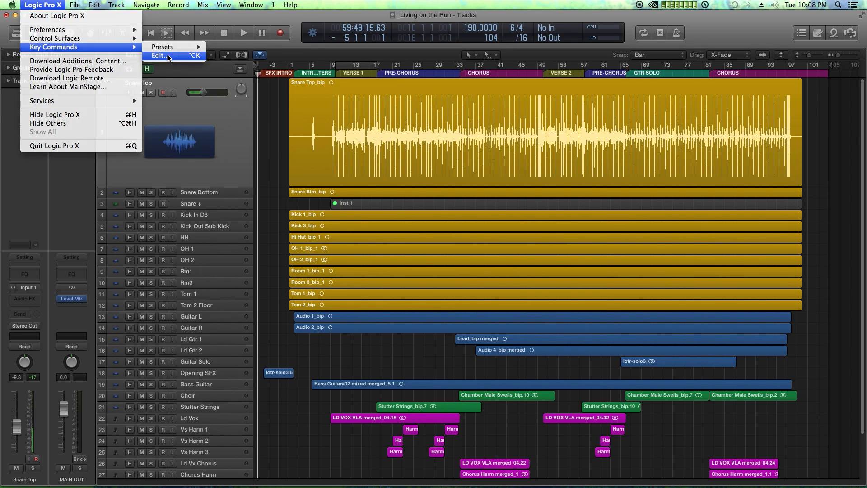
click(156, 59)
click(545, 90)
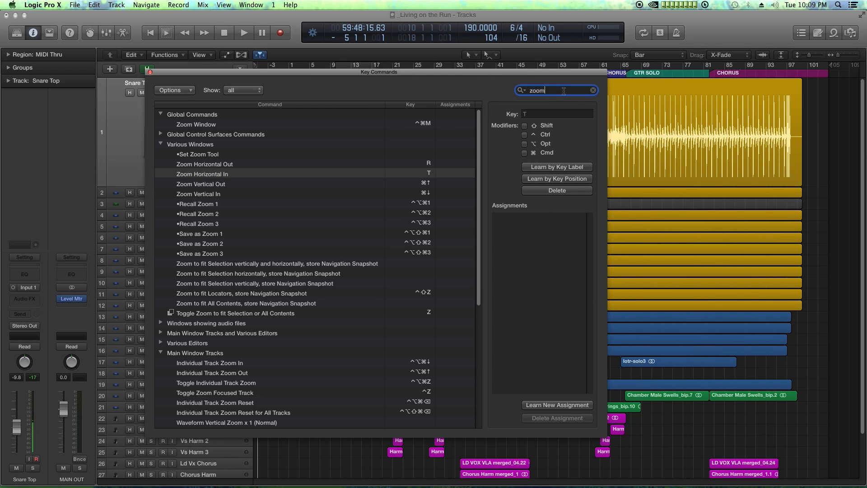
drag(564, 91, 508, 90)
text(record)
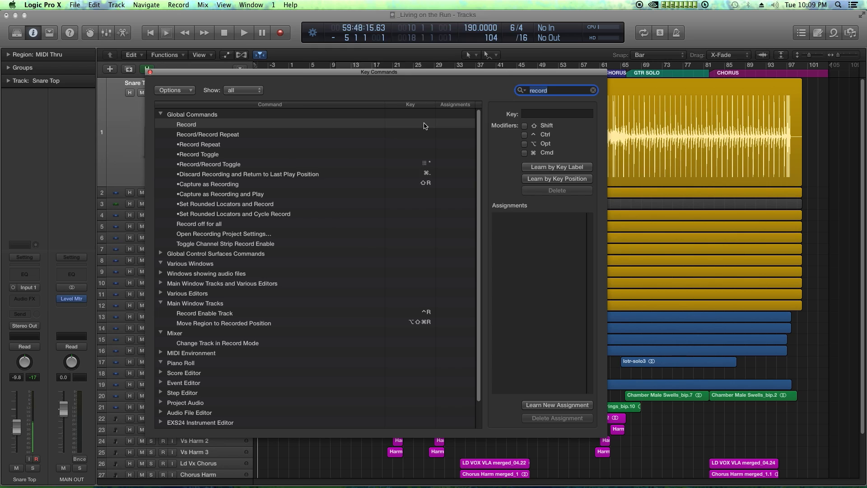
Assign key 3 to Record, replacing the Go to Marker Number 3 assignment
click(244, 125)
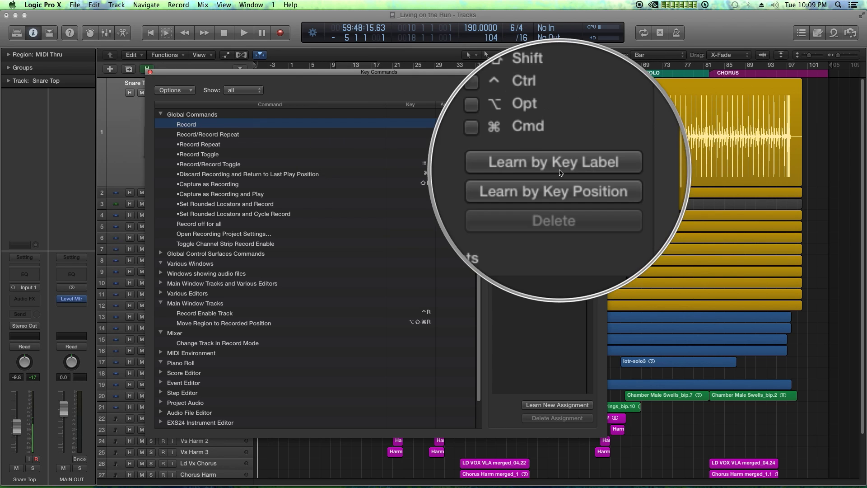
click(559, 168)
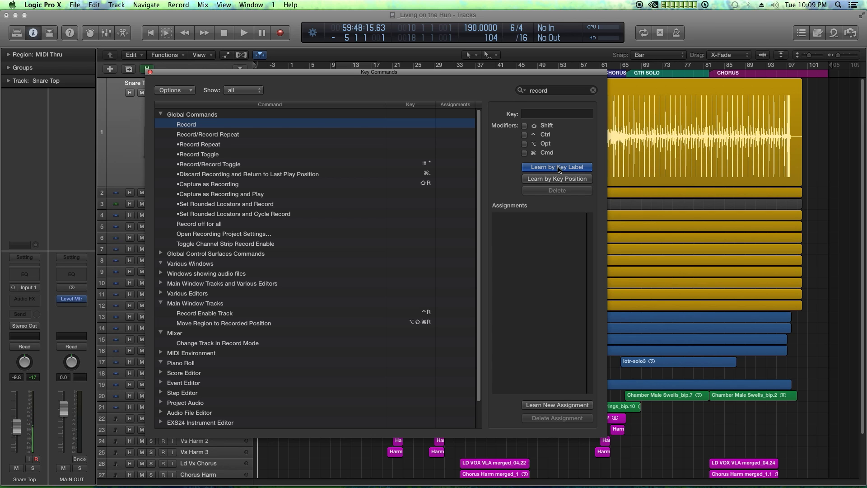
key(3)
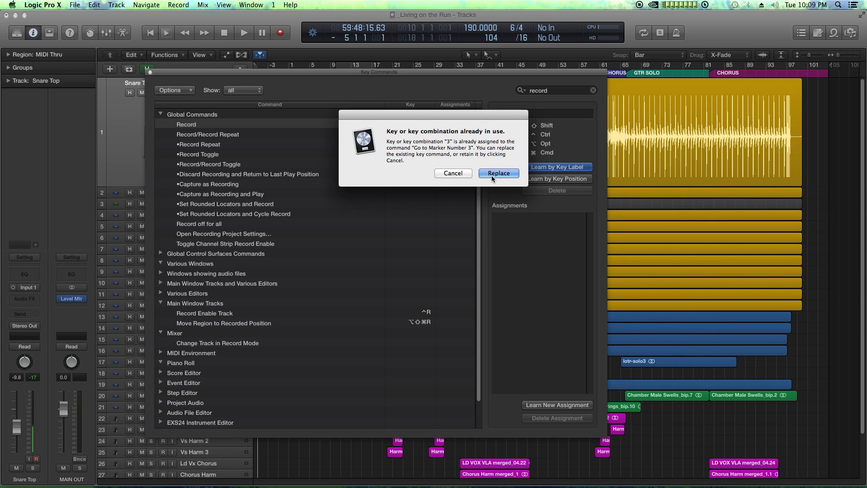
click(491, 174)
click(467, 189)
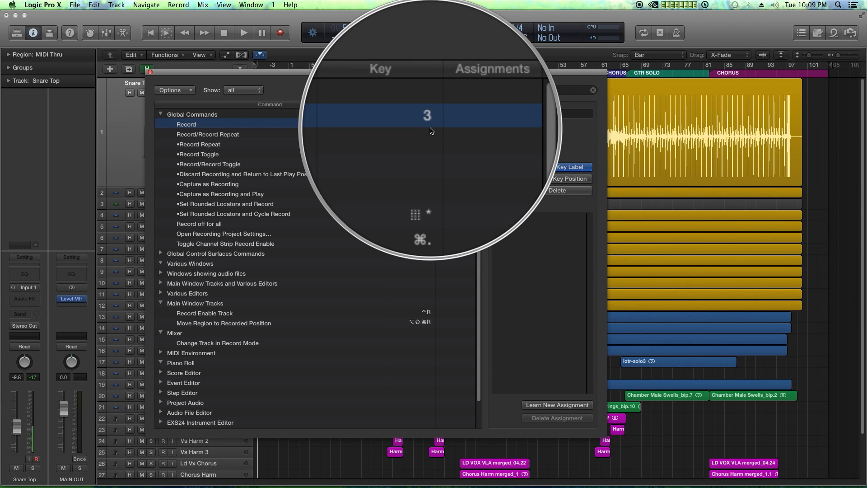
Search 'mixer' and give Open Mixer the ⌘= shortcut, replacing Waveform Vertical Zoom In
double_click(563, 90)
text(mixer)
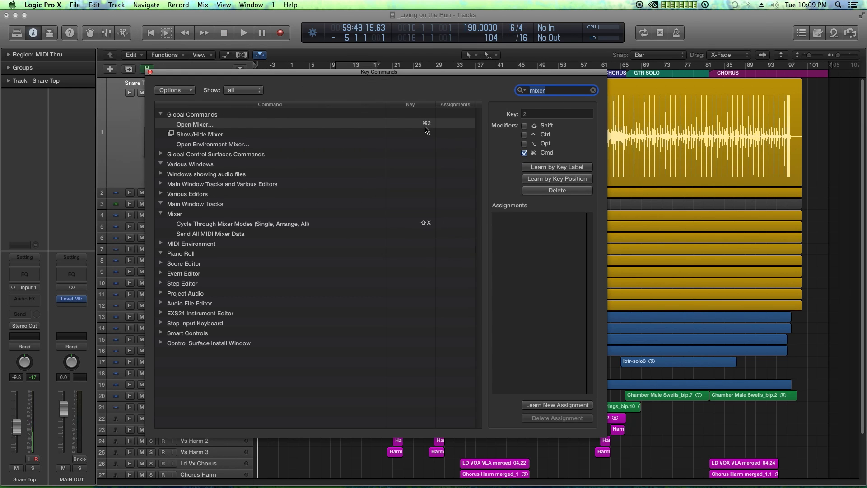
click(546, 167)
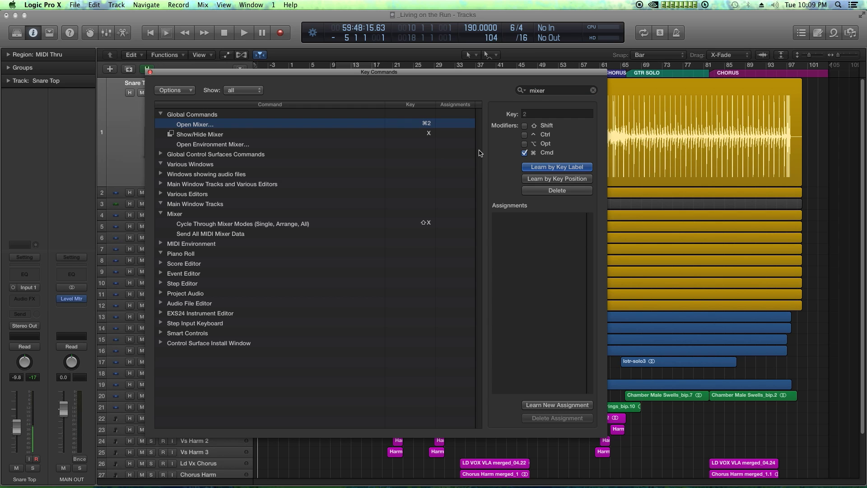
key(super+equal)
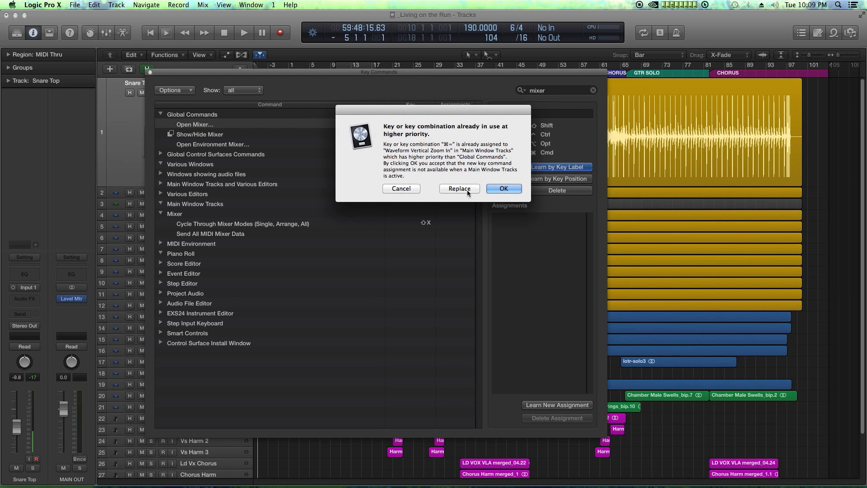
click(459, 191)
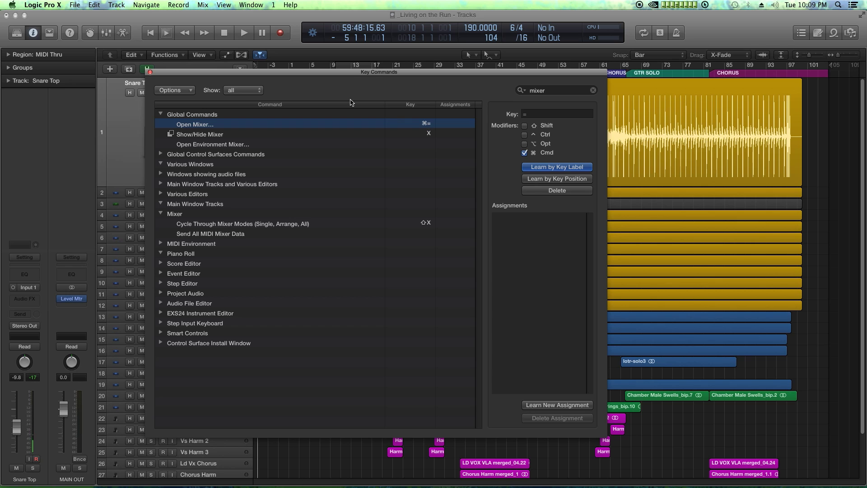
Close Key Commands, zoom in, record a short Snare Top#06 take, and open the Mixer
click(150, 72)
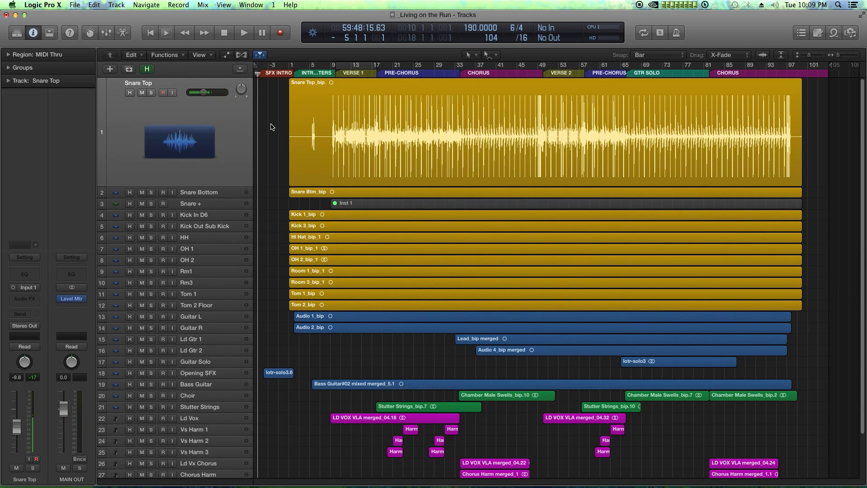
key(super+Right)
key(super+Right)
key(super+Right)
key(r)
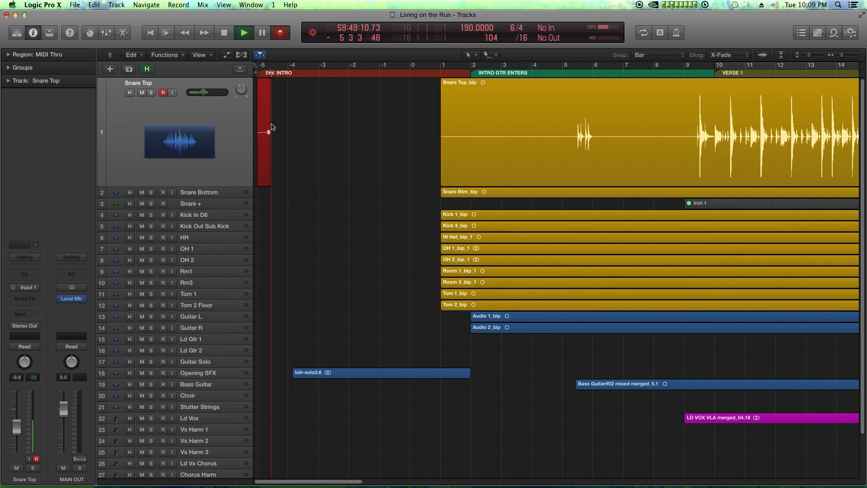
key(space)
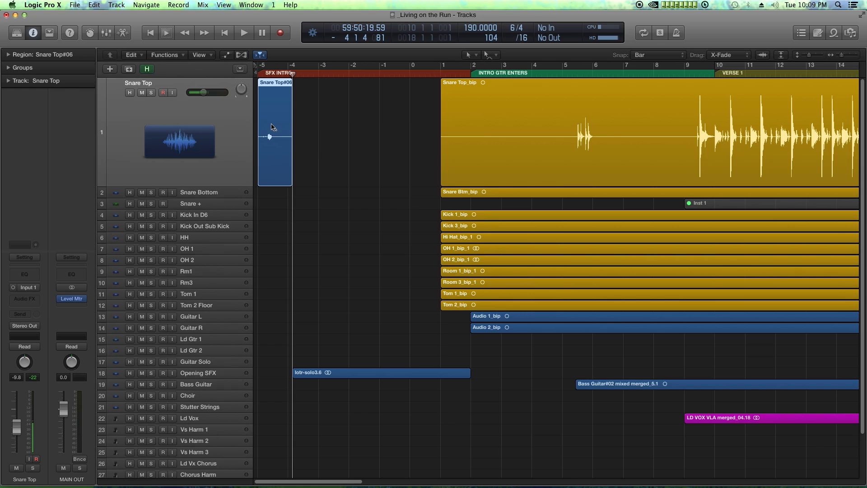
key(super+2)
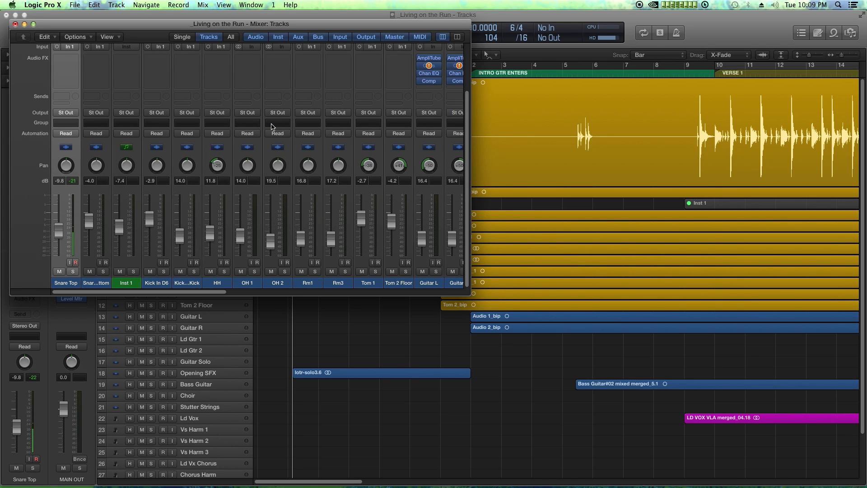